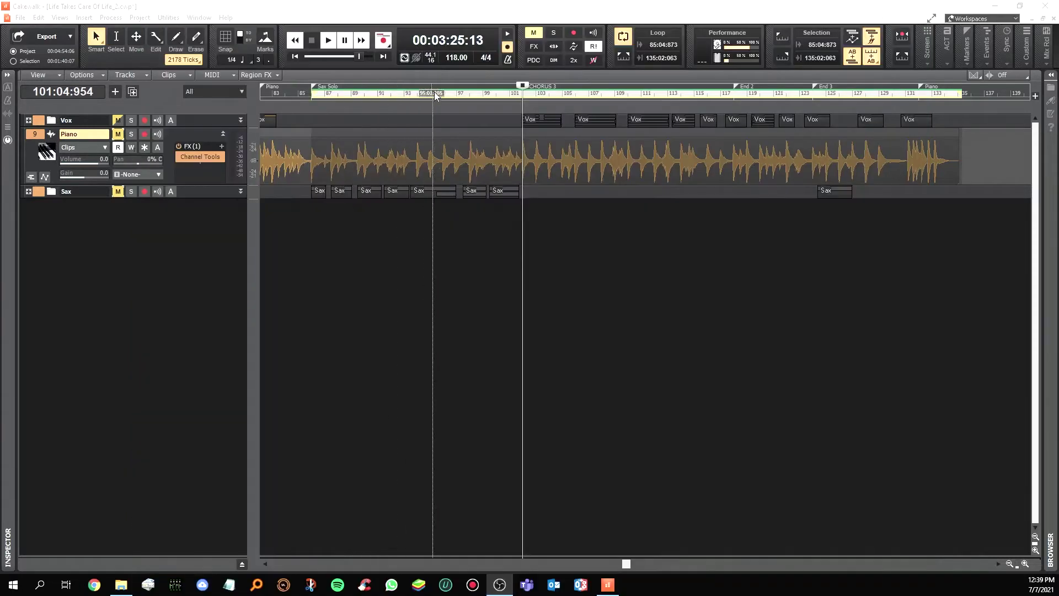
- Place the playhead at the start of Chorus 3 and review the tracks inside the Vox and Sax folders
drag(433, 87, 522, 88)
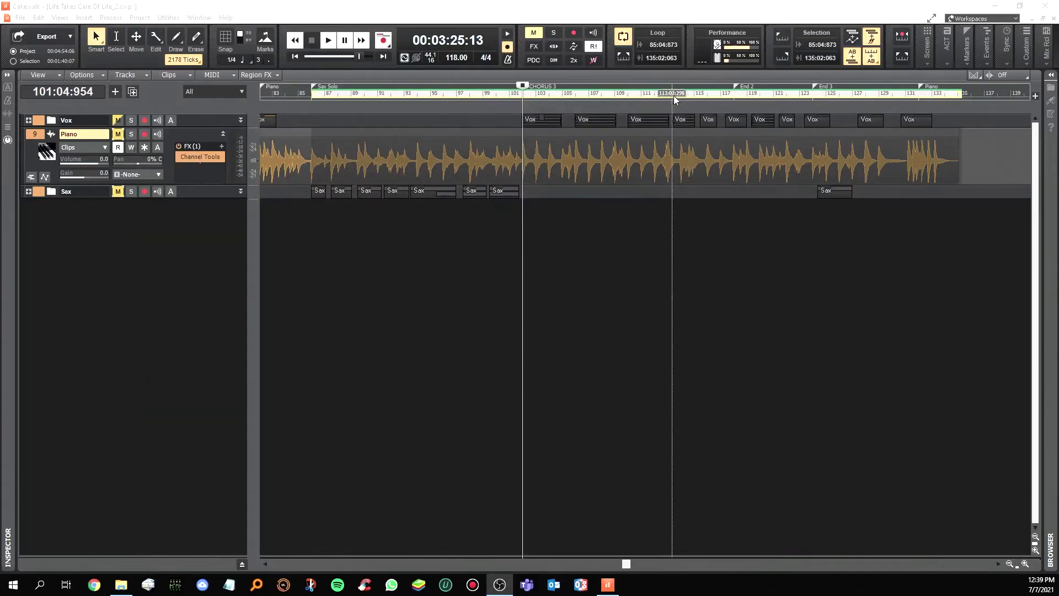
click(28, 119)
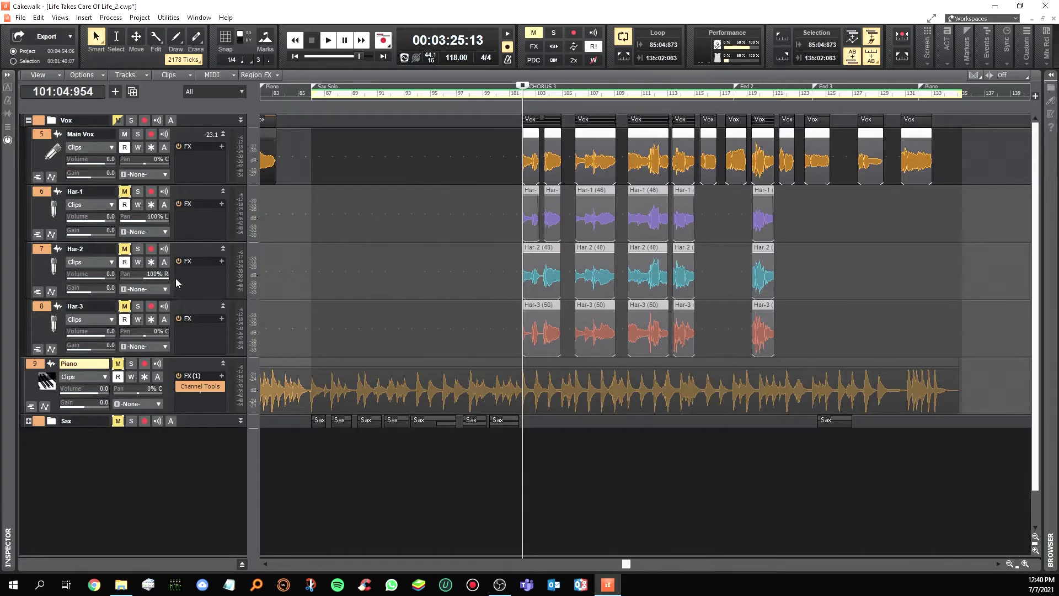
mouse_move(145, 339)
mouse_move(146, 162)
click(28, 120)
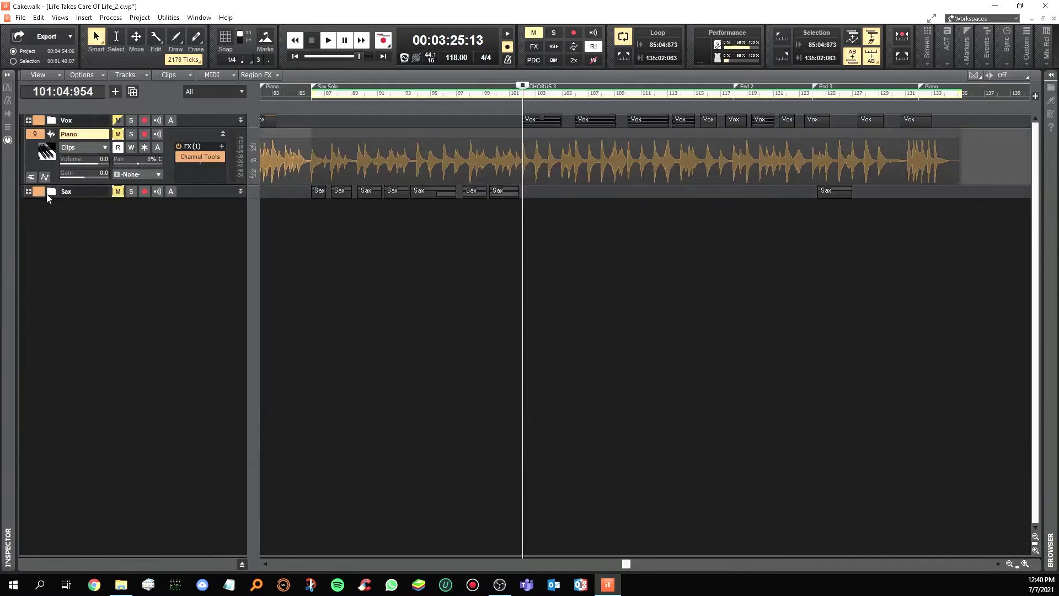
click(28, 191)
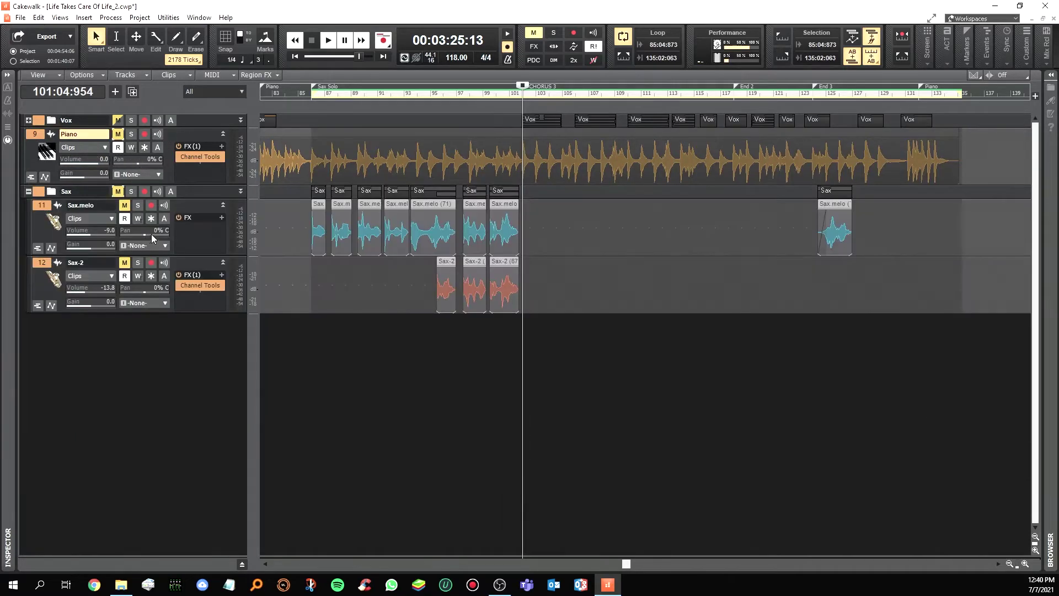
click(28, 192)
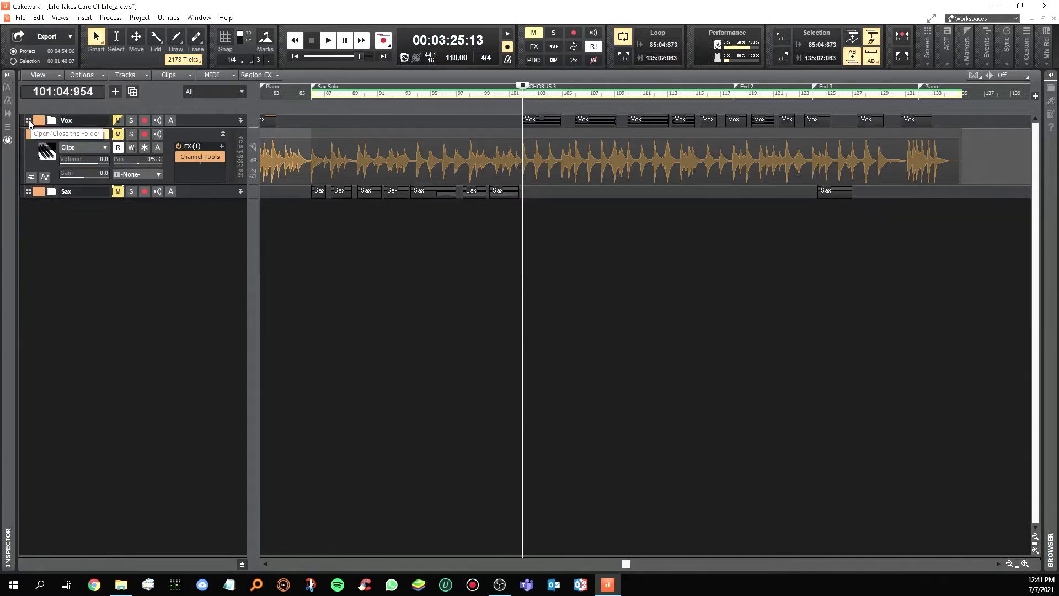
- Expand the Vox folder and audition the Main Vox track from Chorus 3
click(29, 121)
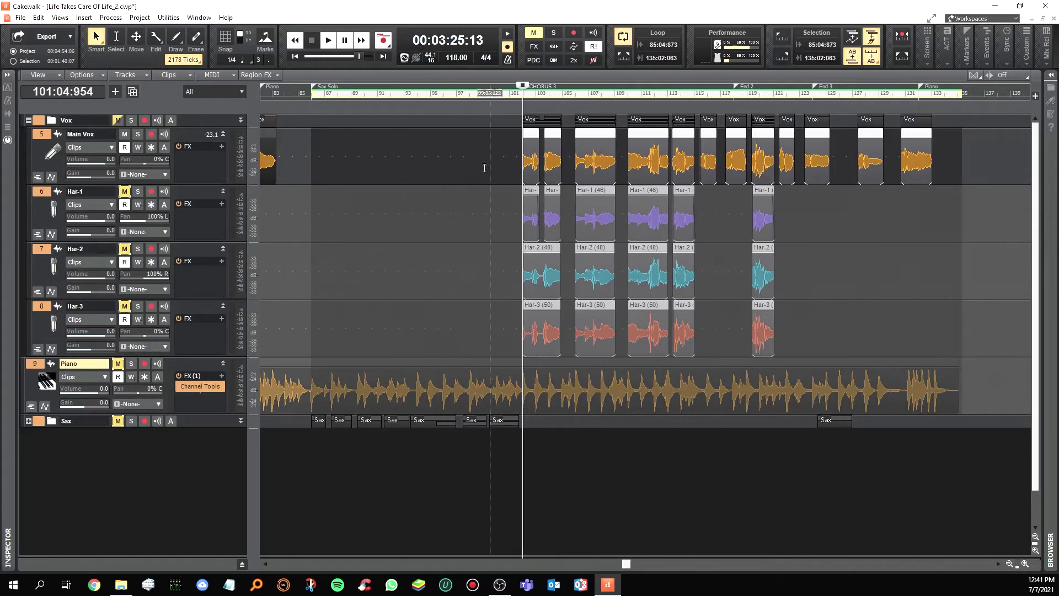
click(329, 40)
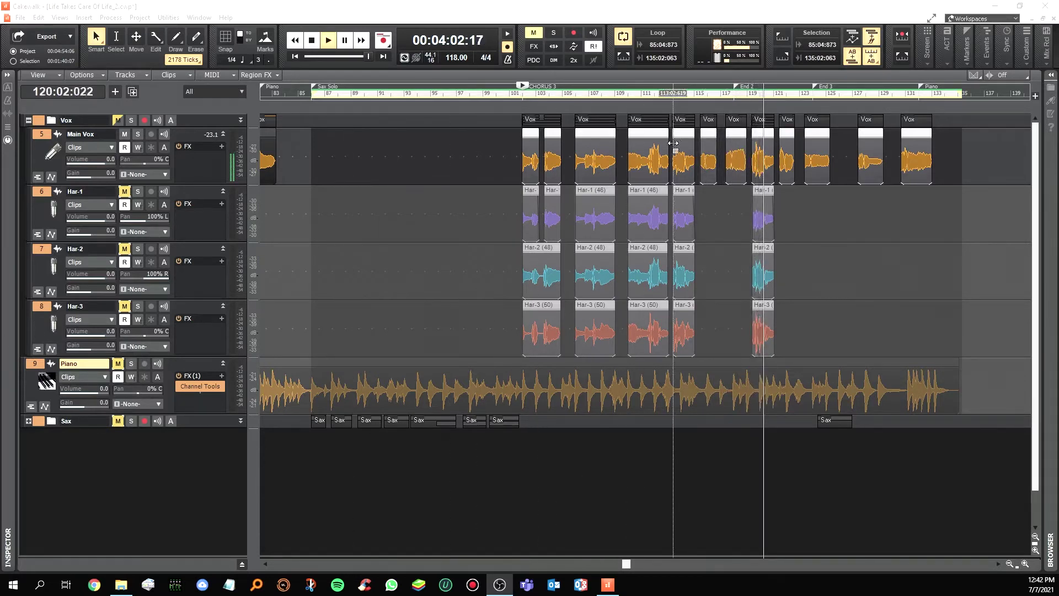
click(312, 41)
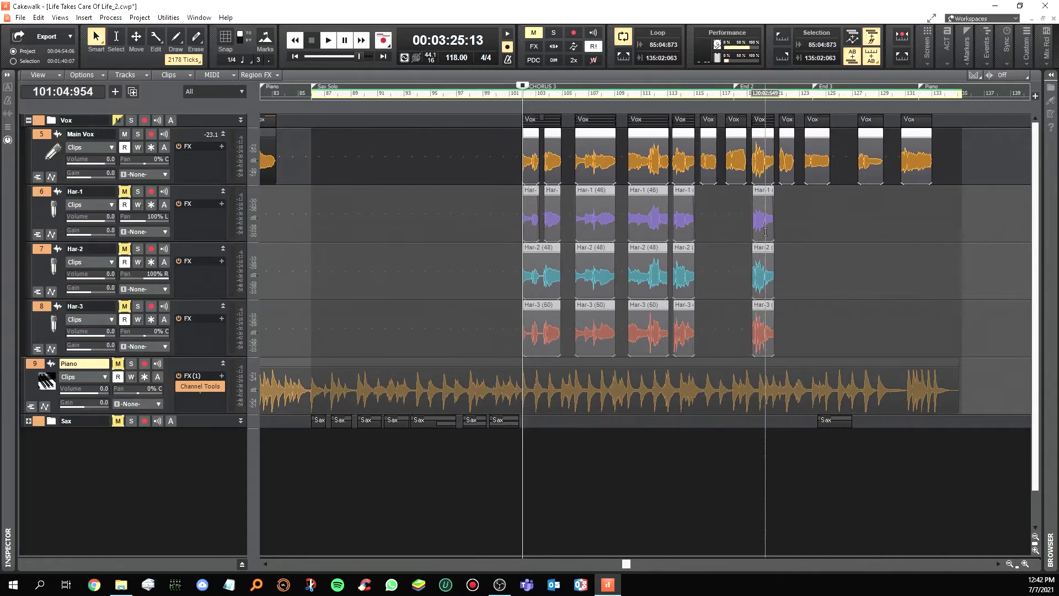
- Mute Main Vox, unmute Har-1, Har-2 and Har-3, and audition the harmonies from Chorus 3
click(124, 135)
click(126, 191)
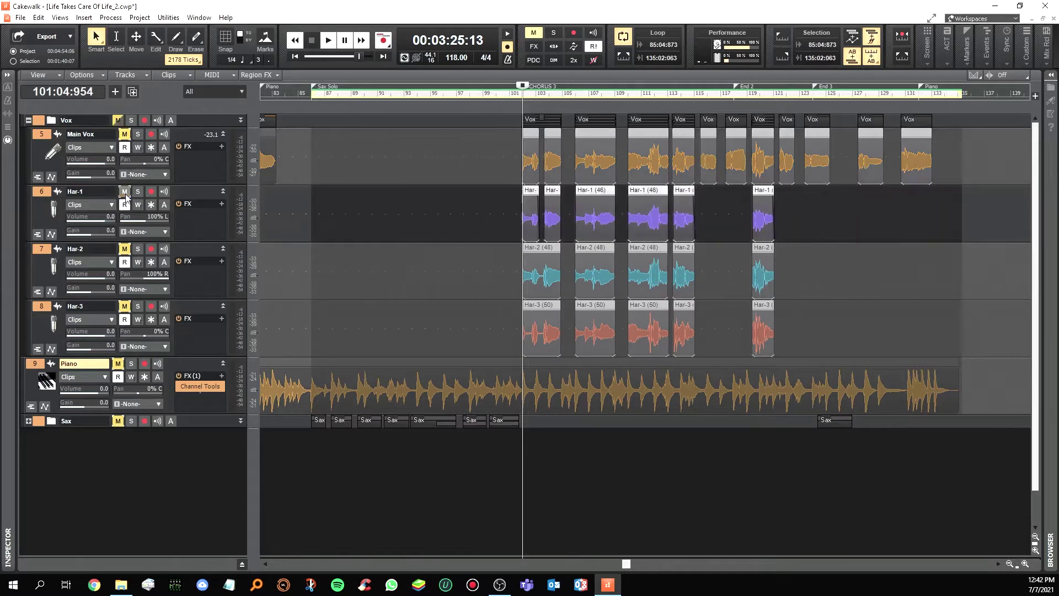
click(124, 249)
click(125, 306)
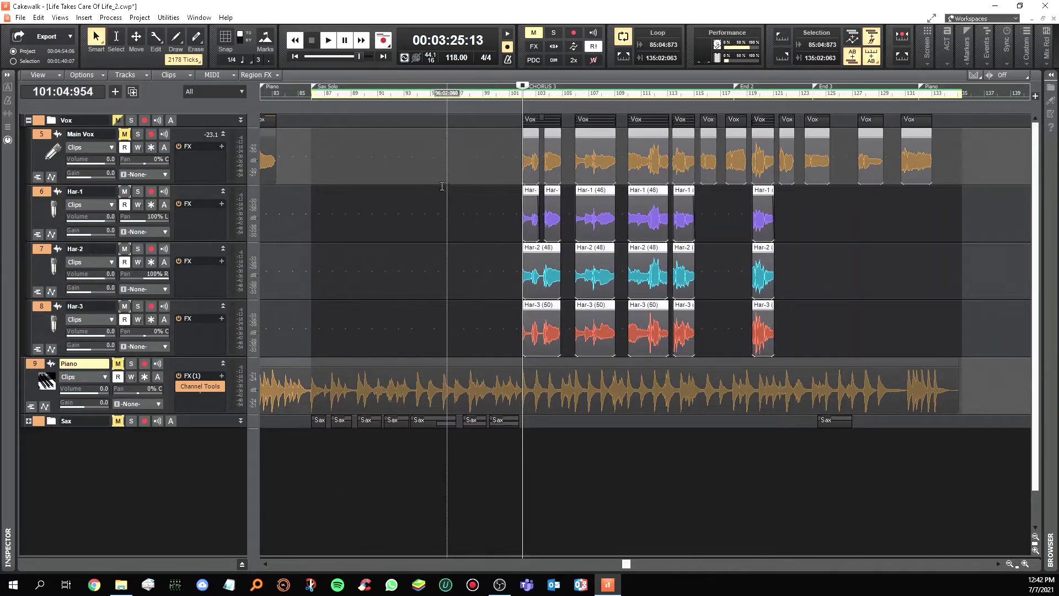
click(328, 40)
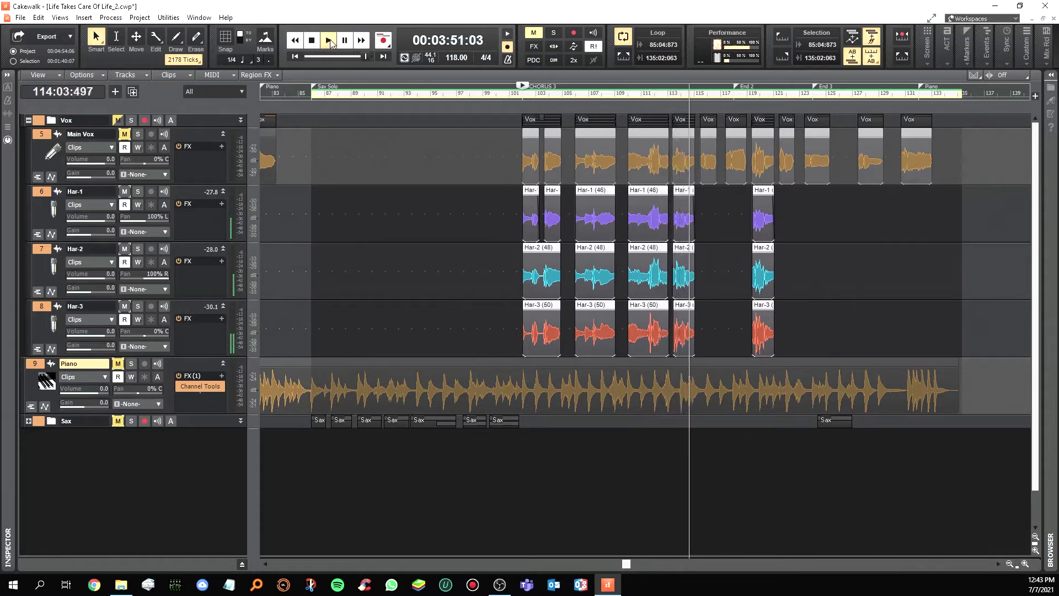
key(alt+Tab)
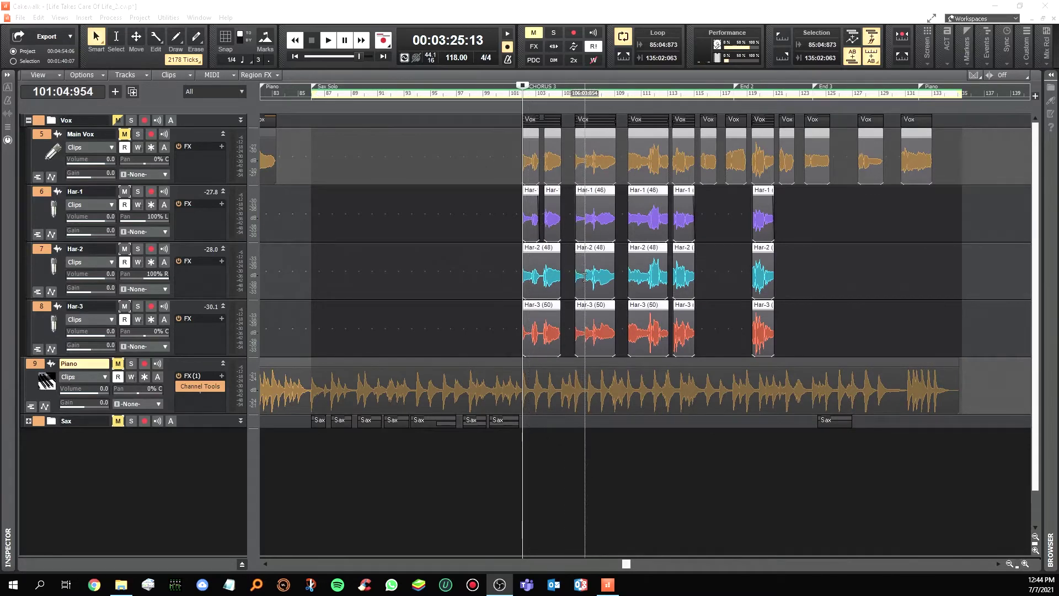
- Mute the whole Vox folder, unmute the Piano track and audition the piano alone from Chorus 3
click(125, 135)
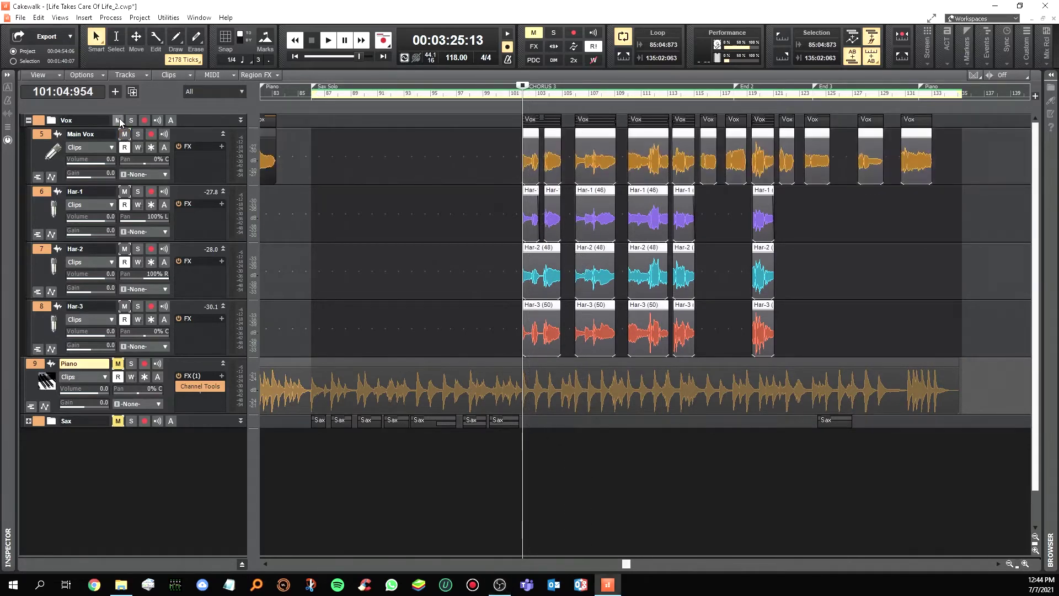
click(28, 120)
click(118, 121)
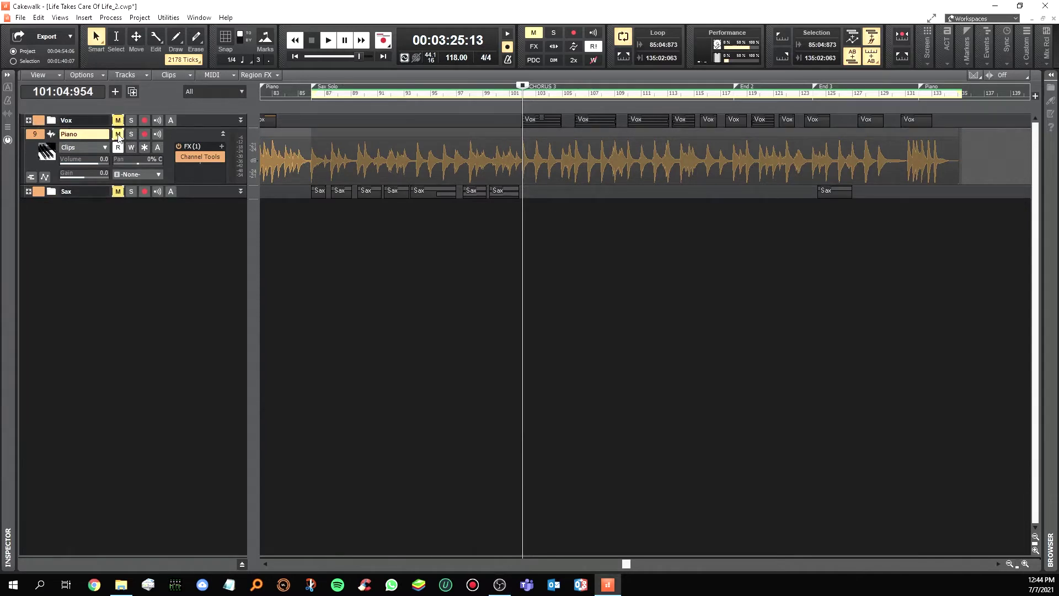
click(118, 135)
key(space)
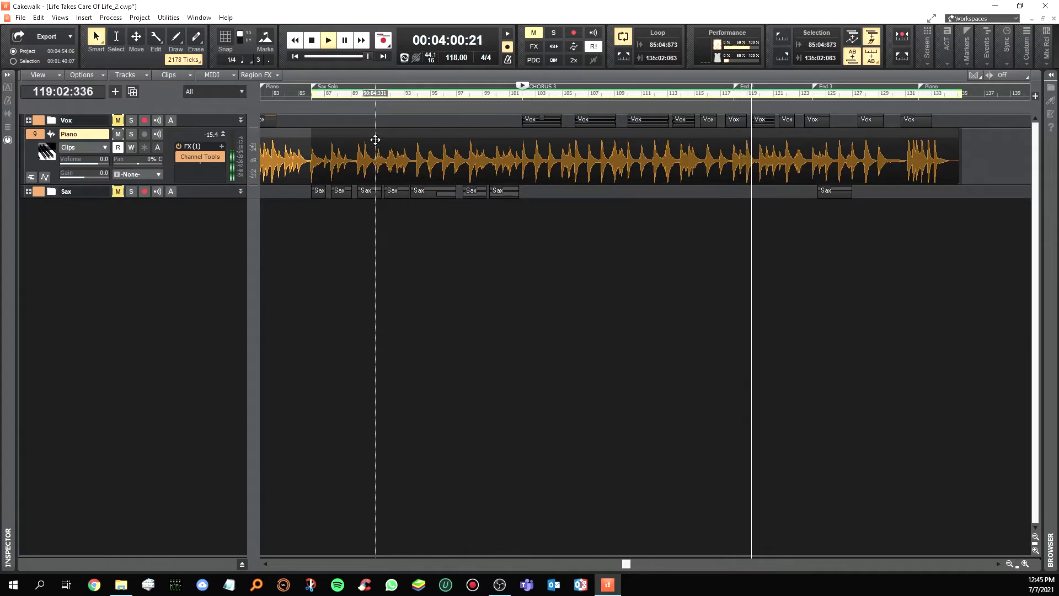
key(space)
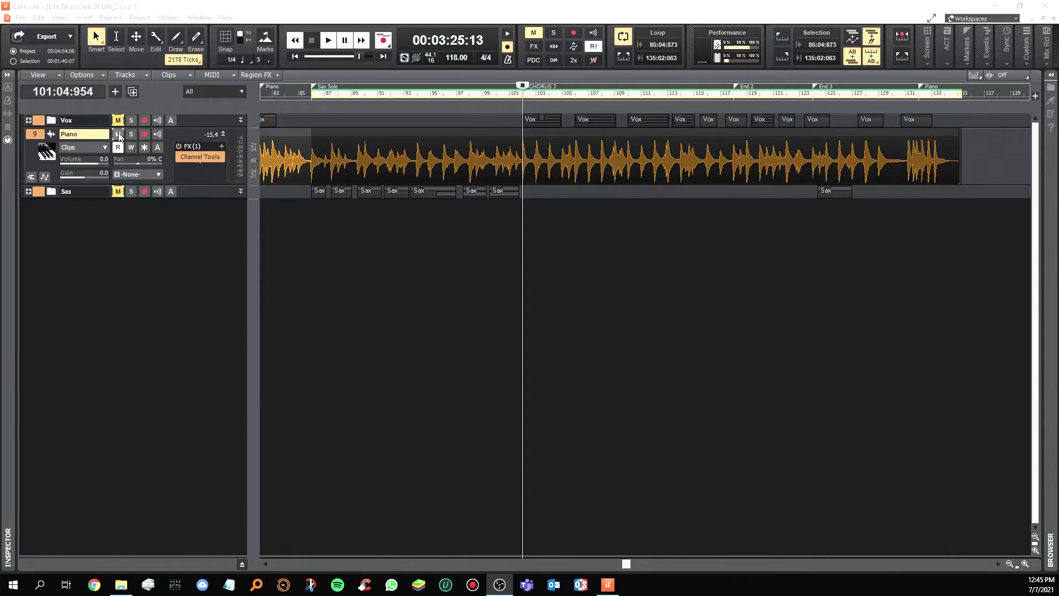
- Mute the Piano track, unmute the Sax folder and audition both sax tracks from the start of the Sax Solo
click(125, 157)
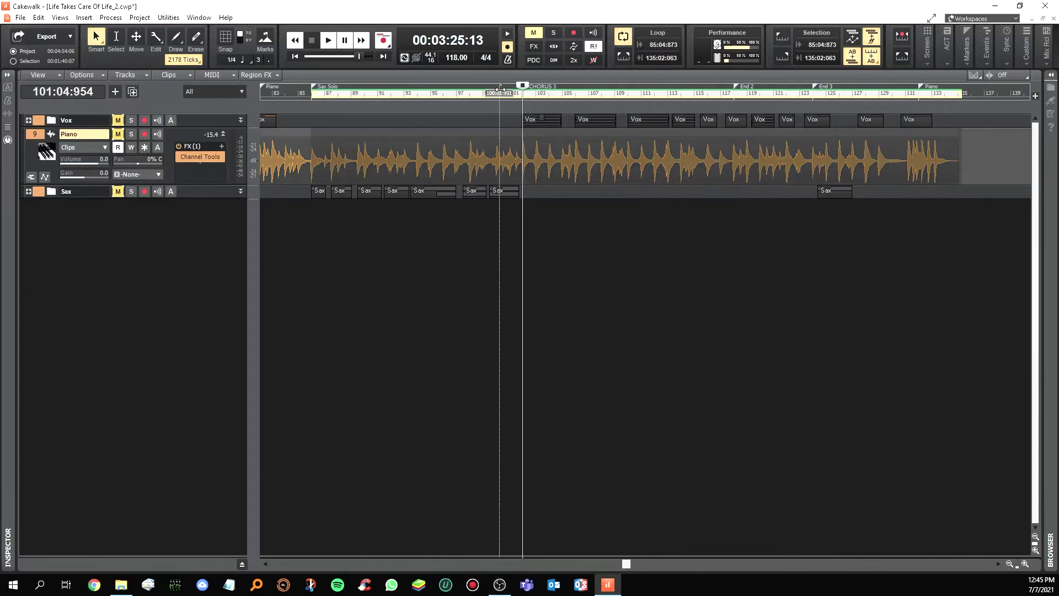
click(309, 91)
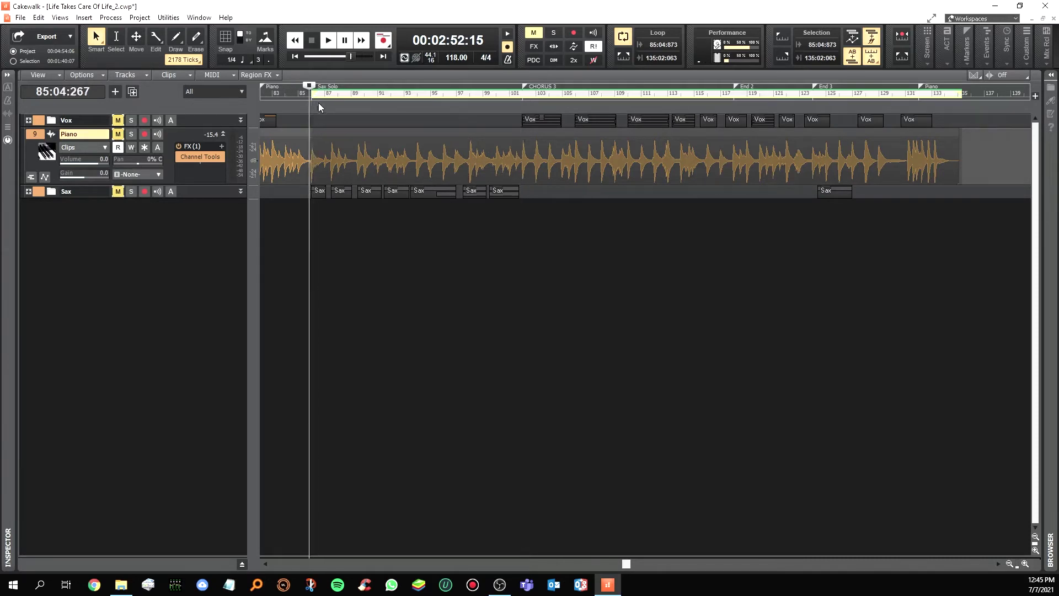
click(29, 191)
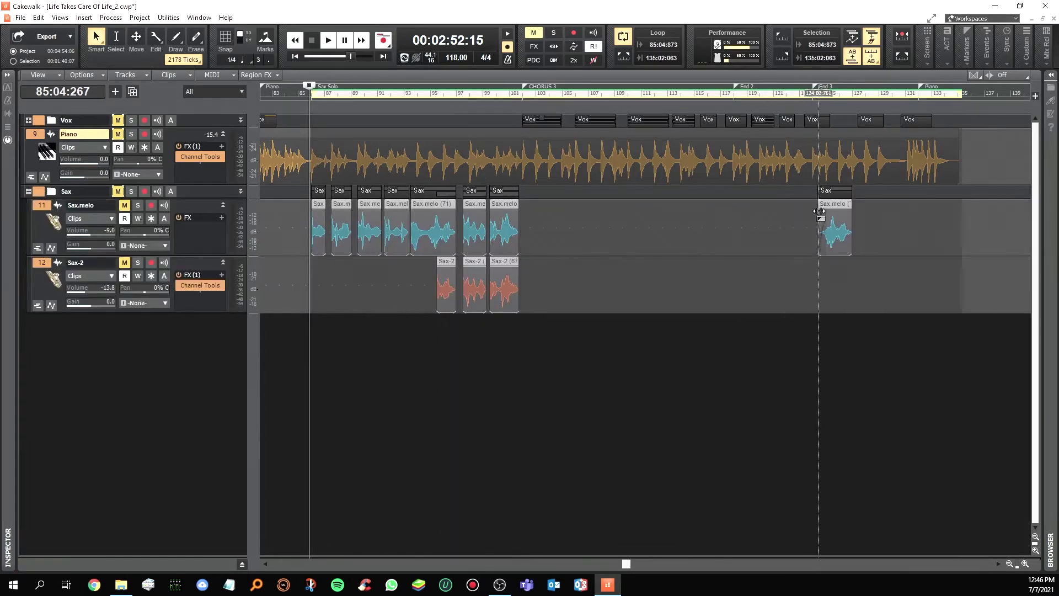
click(118, 192)
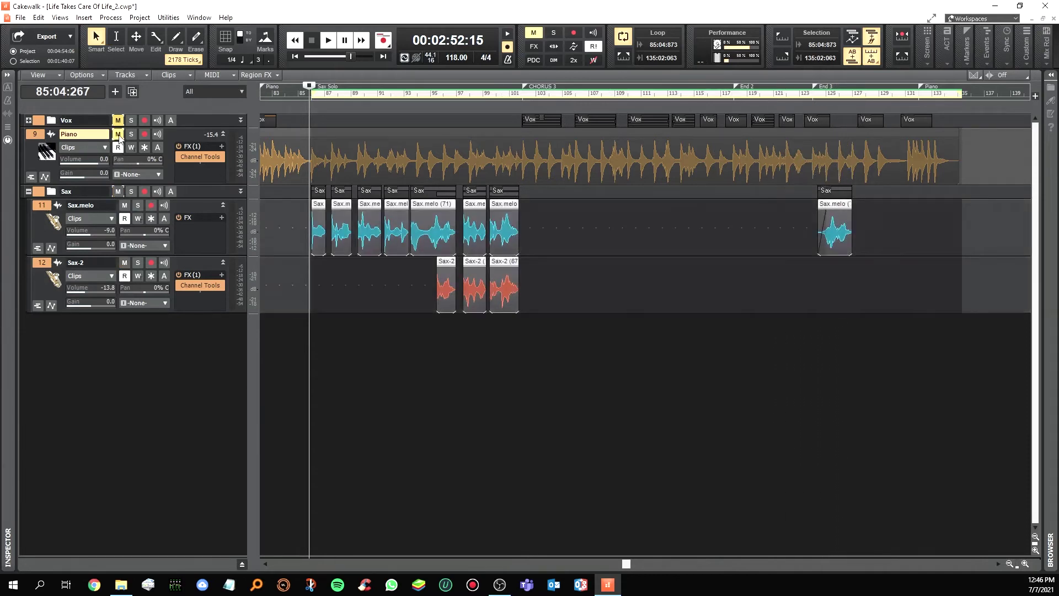
click(327, 40)
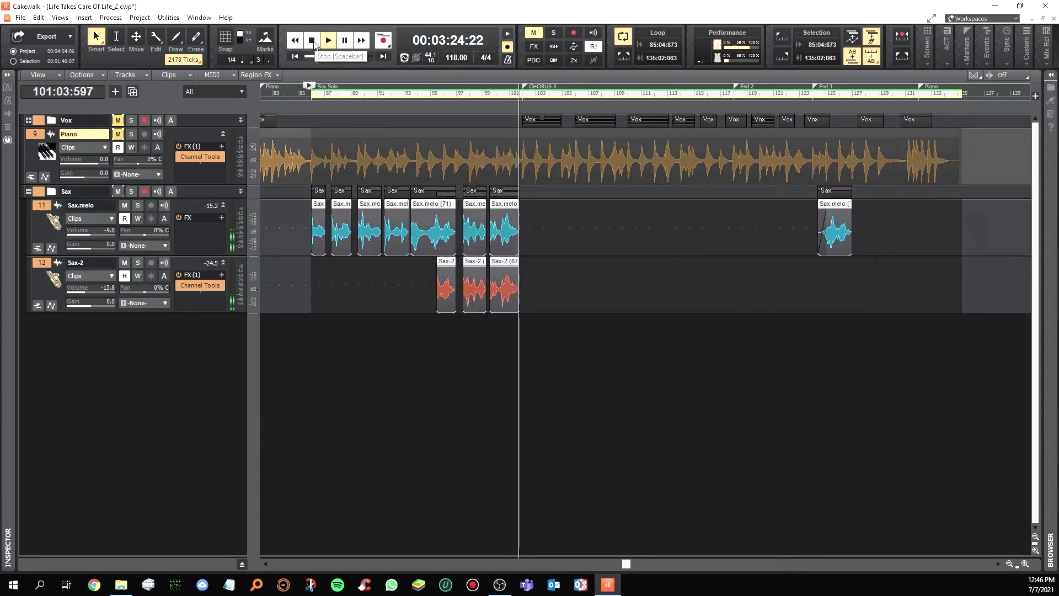
key(space)
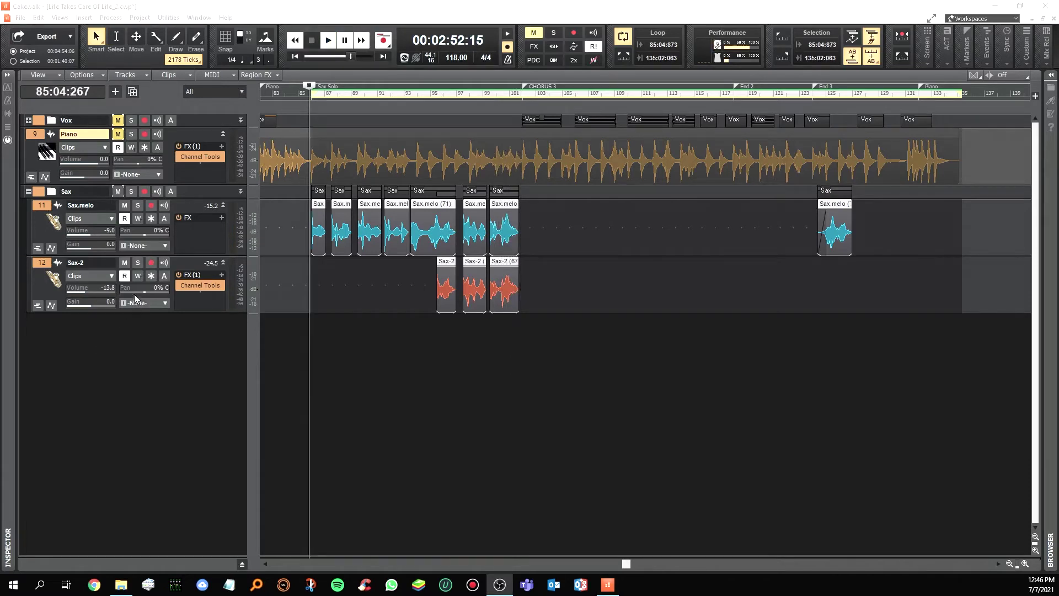
- Expand the Vox folder and examine the channel strips, sends and buses in the console view, returning to the track view
click(29, 119)
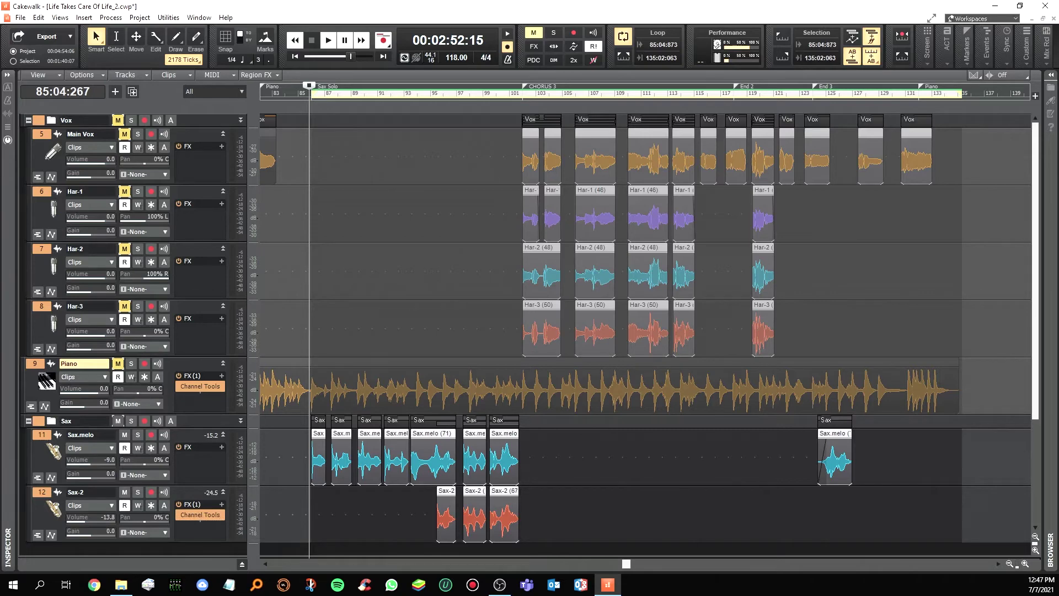
key(alt+2)
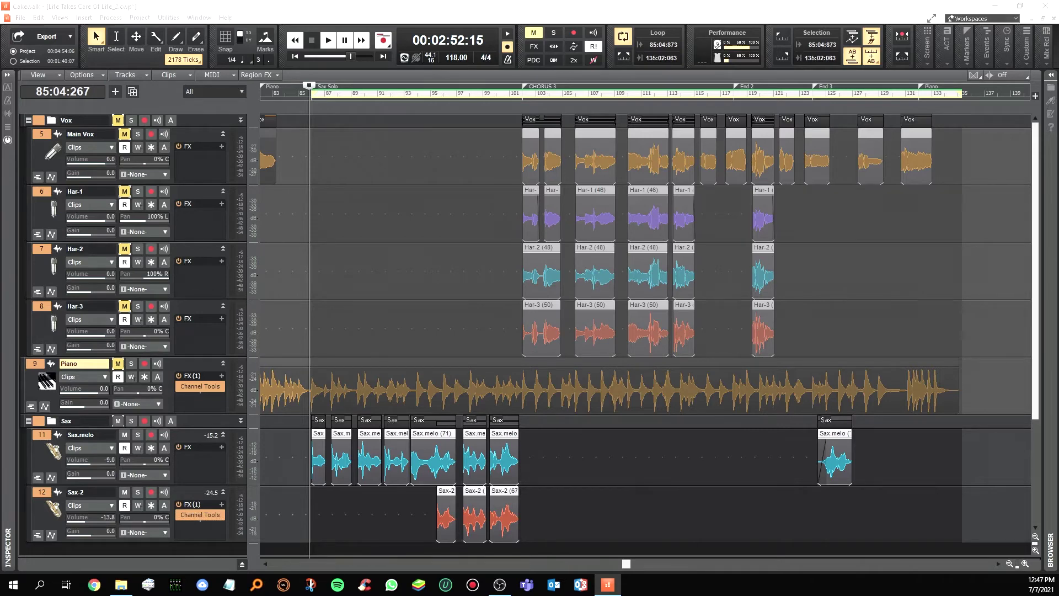
key(alt+2)
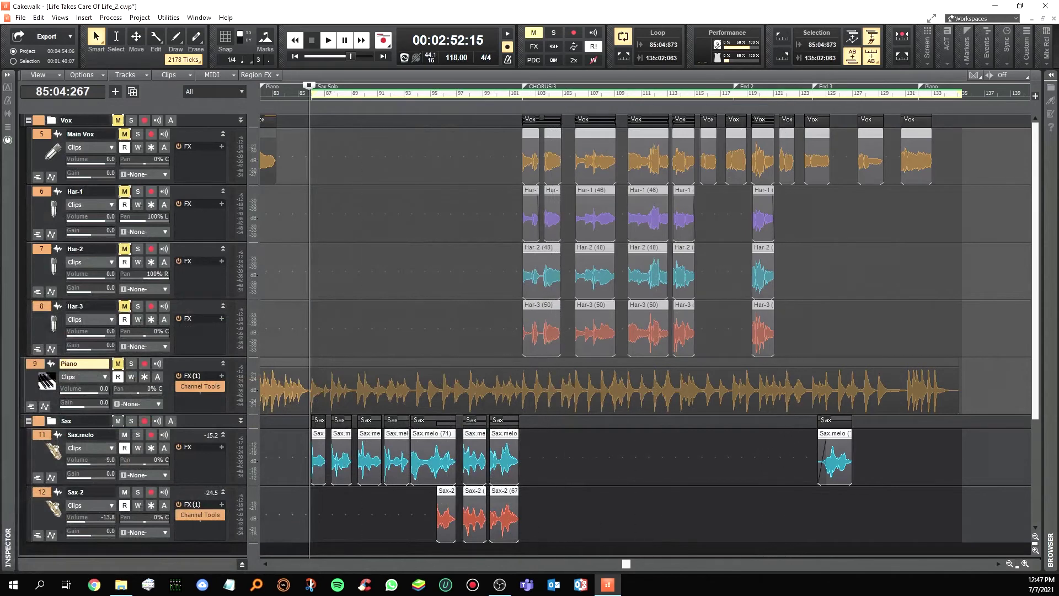
key(alt+2)
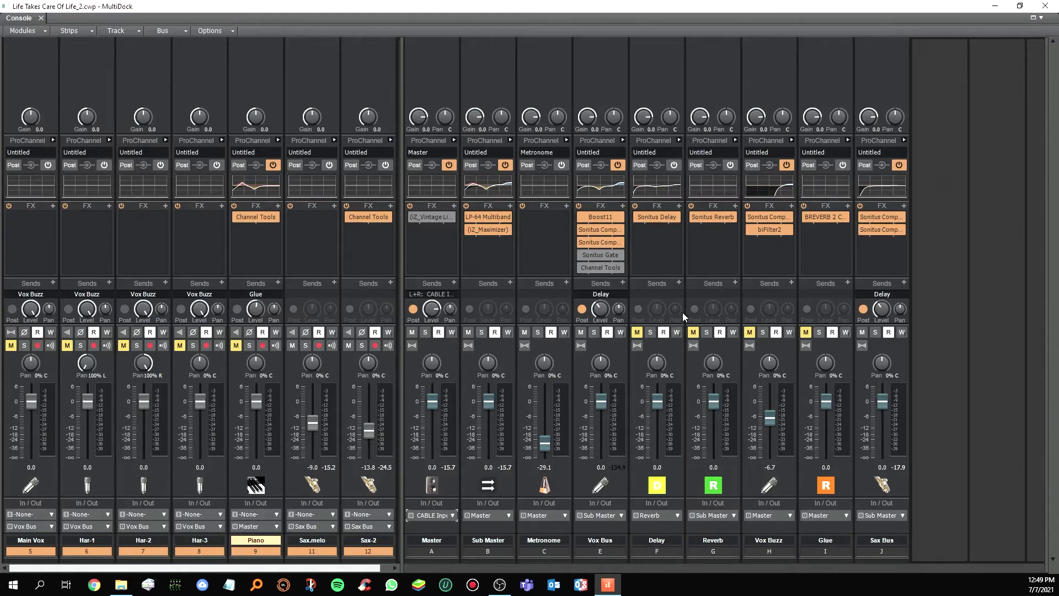
key(d)
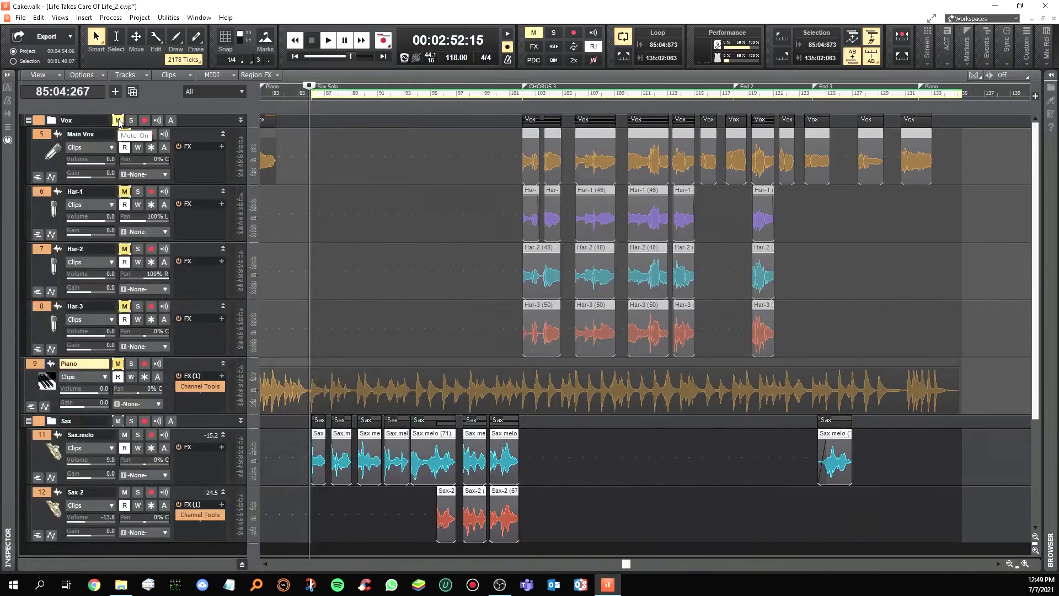
- Collapse the Vox and Sax folders, clear all mutes and play the full mix from the Sax Solo to the closing Piano section
click(29, 120)
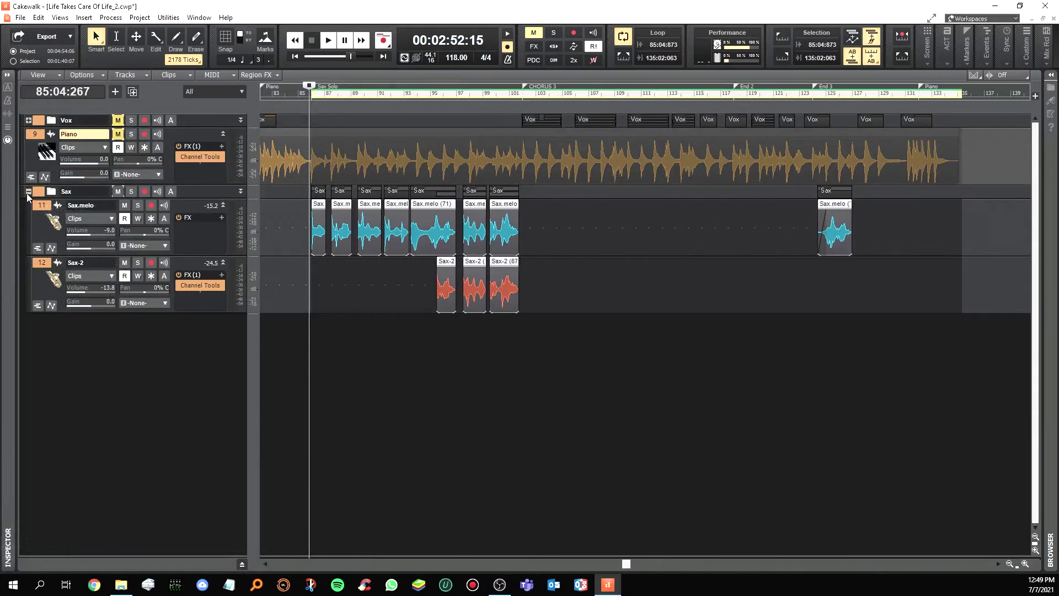
click(29, 191)
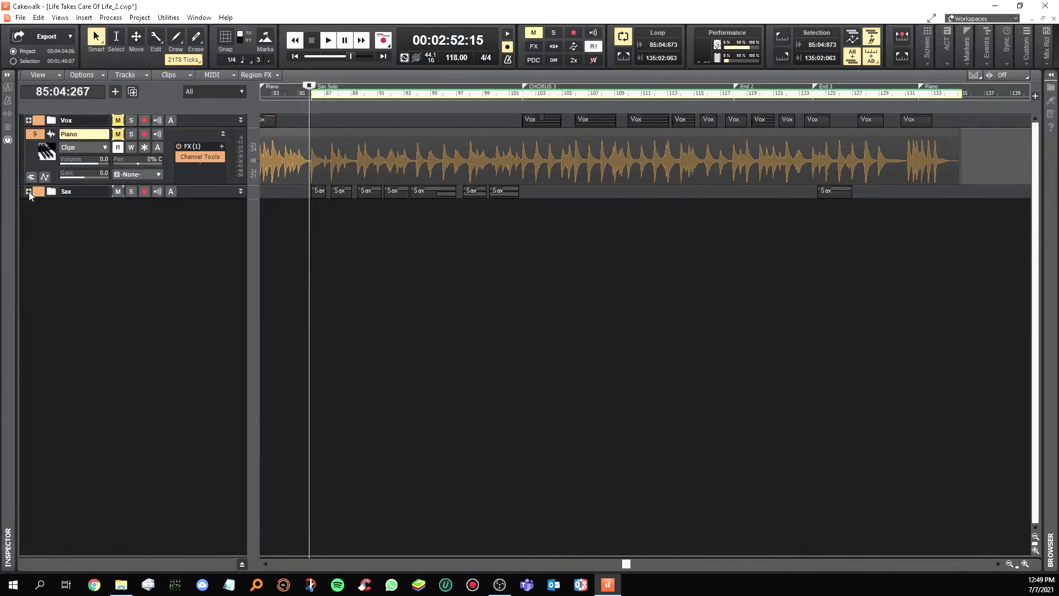
click(118, 136)
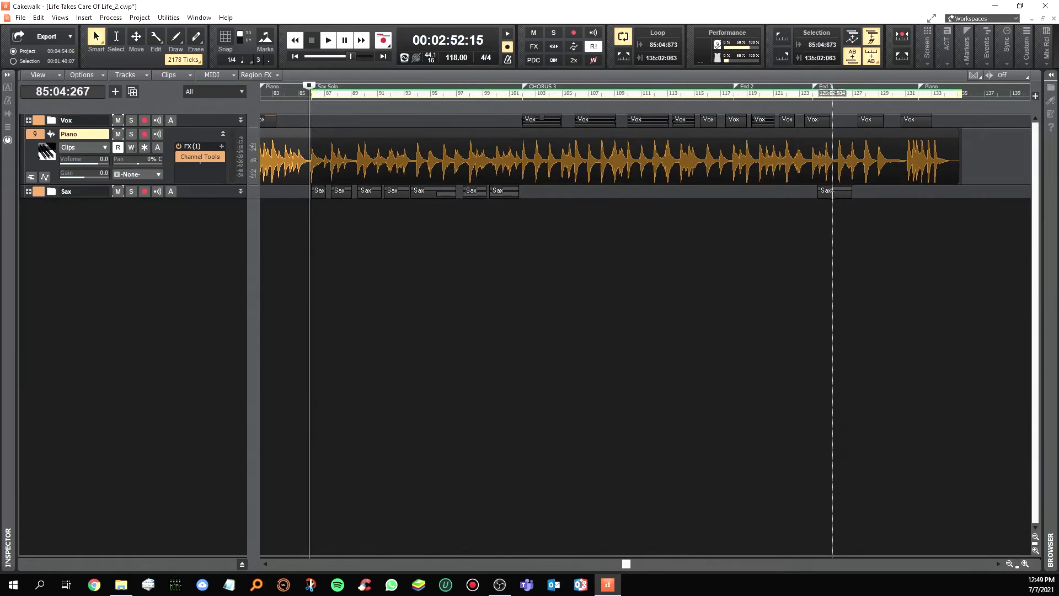
key(space)
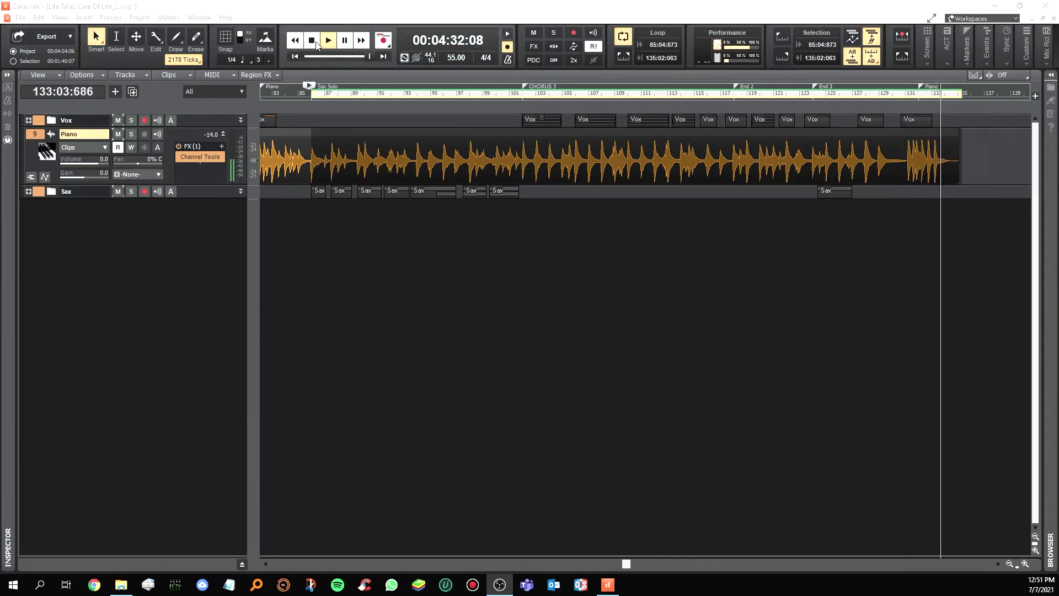
click(312, 41)
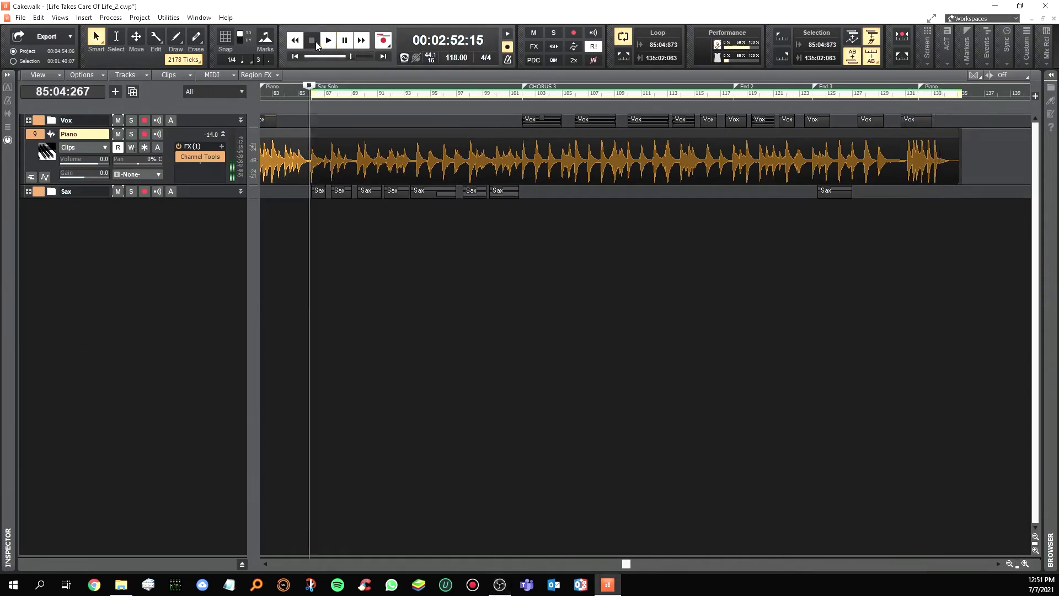
- Clear the current time and clip selection, place the playhead near bar 93 and open the console view
key(alt+Tab)
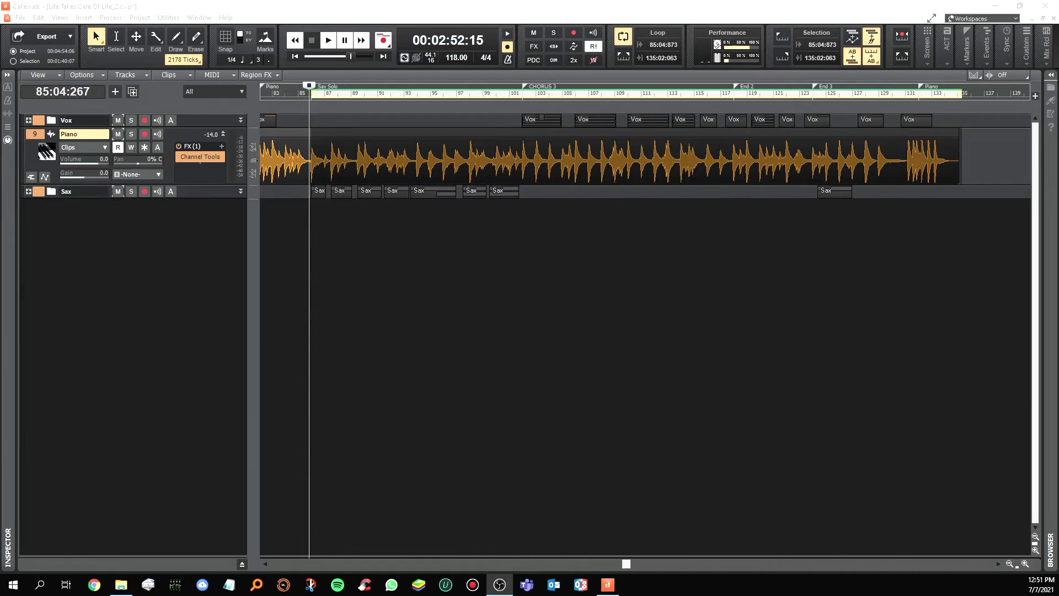
click(258, 426)
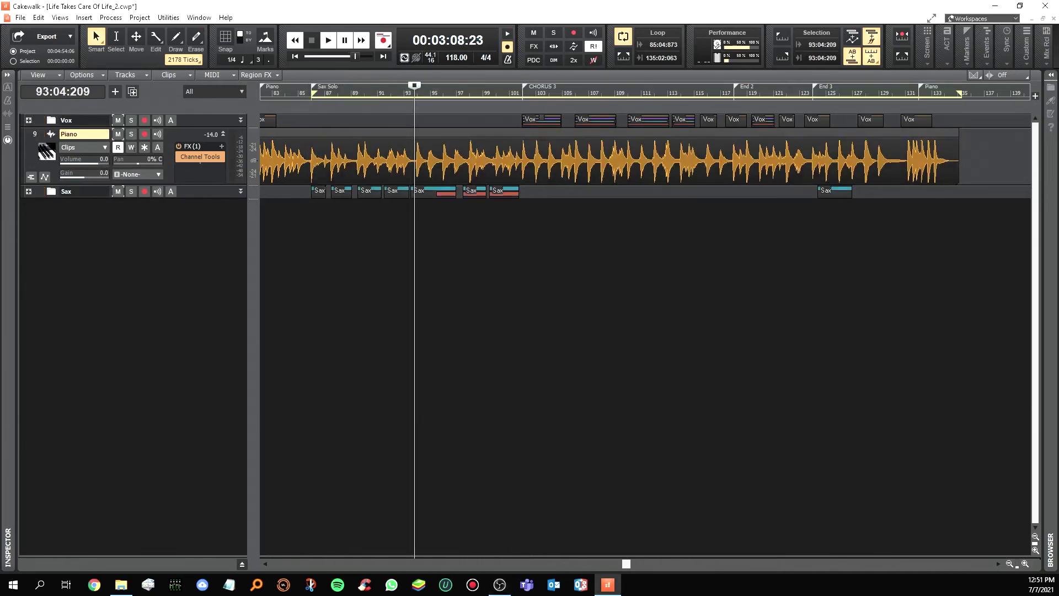
key(alt+2)
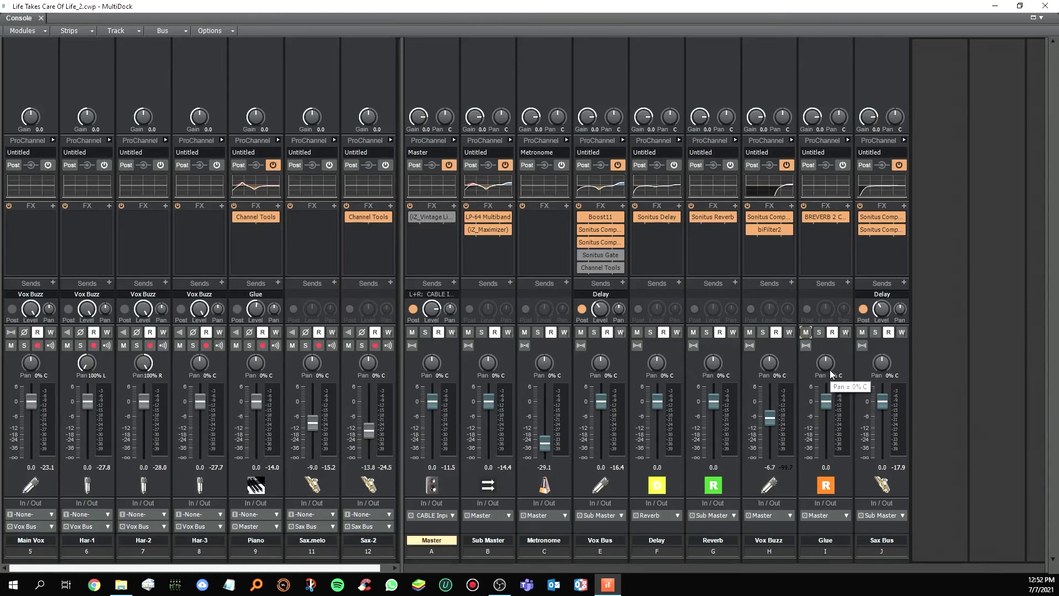
- Return from the console to the track view and play the full mix from just before the Sax Solo marker
click(996, 6)
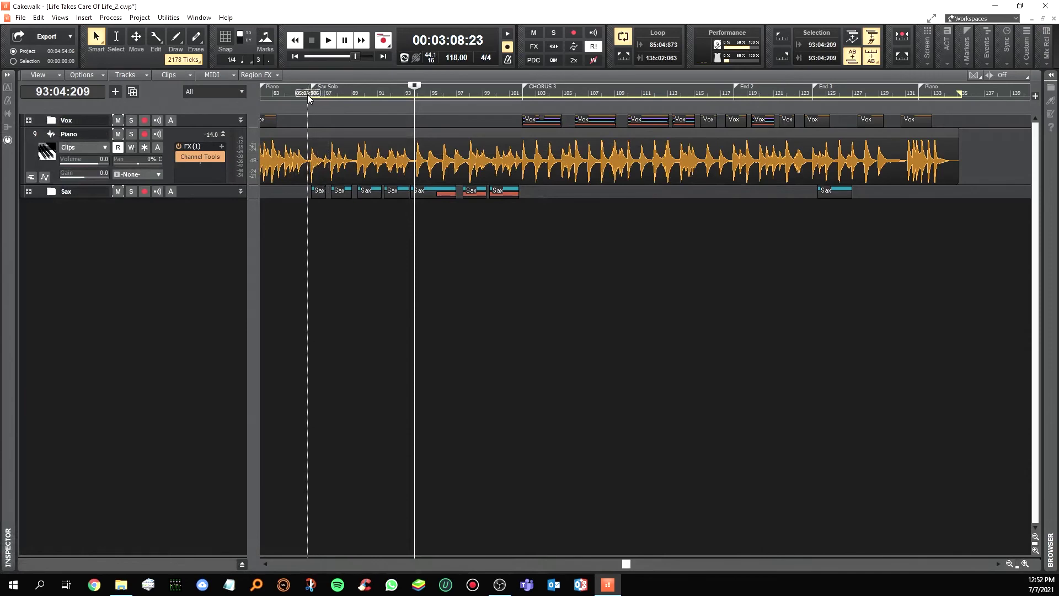
click(310, 94)
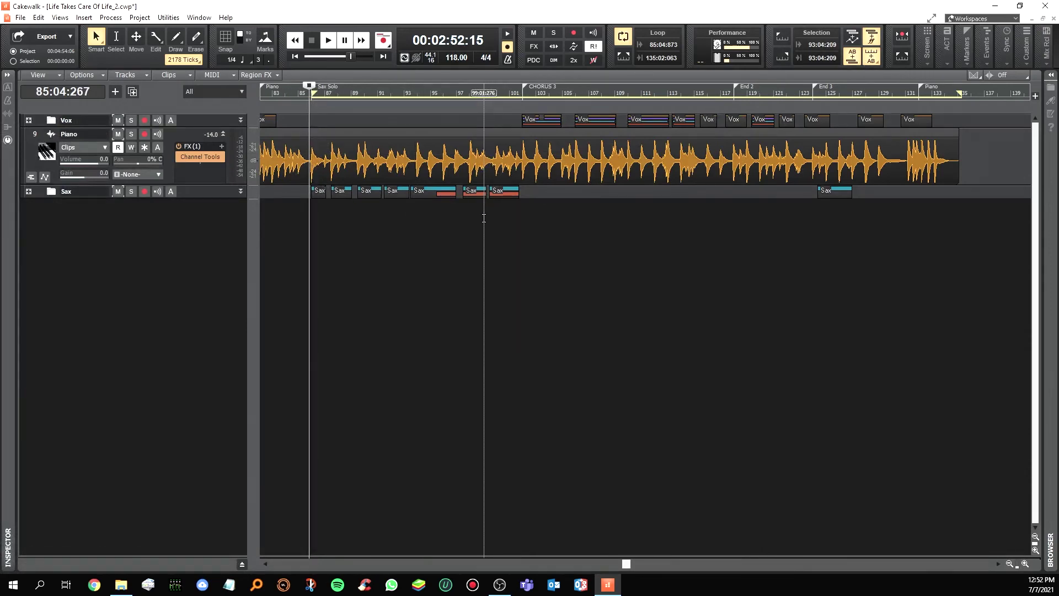
click(329, 41)
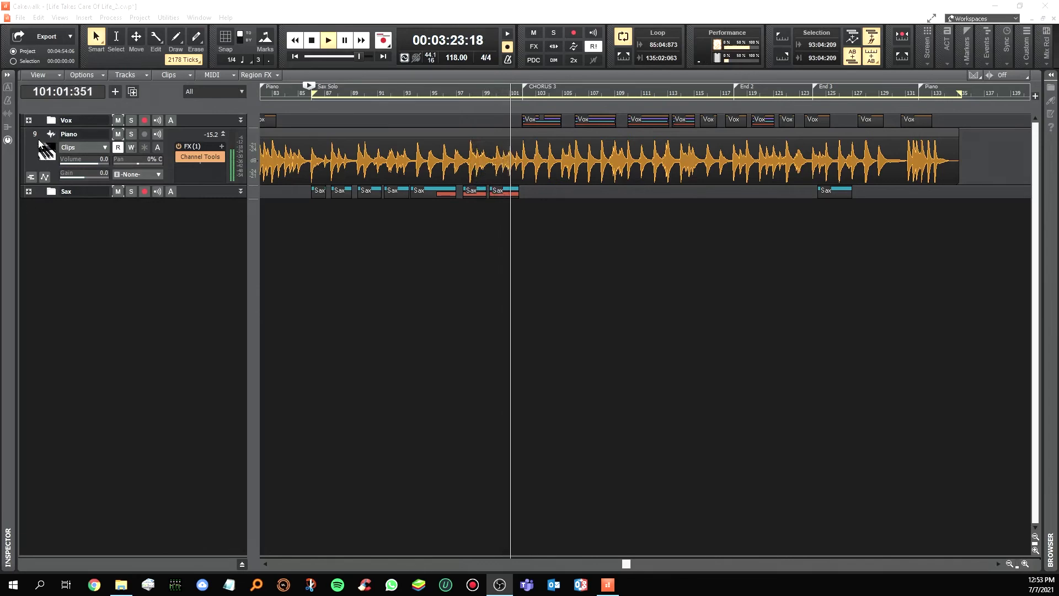
- Expand the Vox and Sax folders during playback, listen through to the closing Piano section and stop playback
click(28, 120)
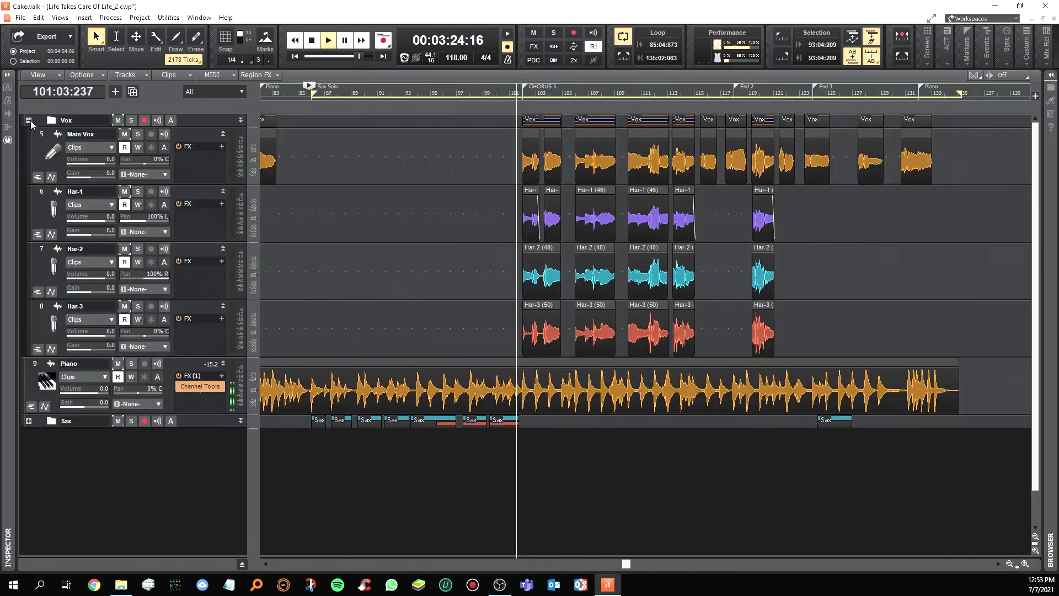
click(29, 421)
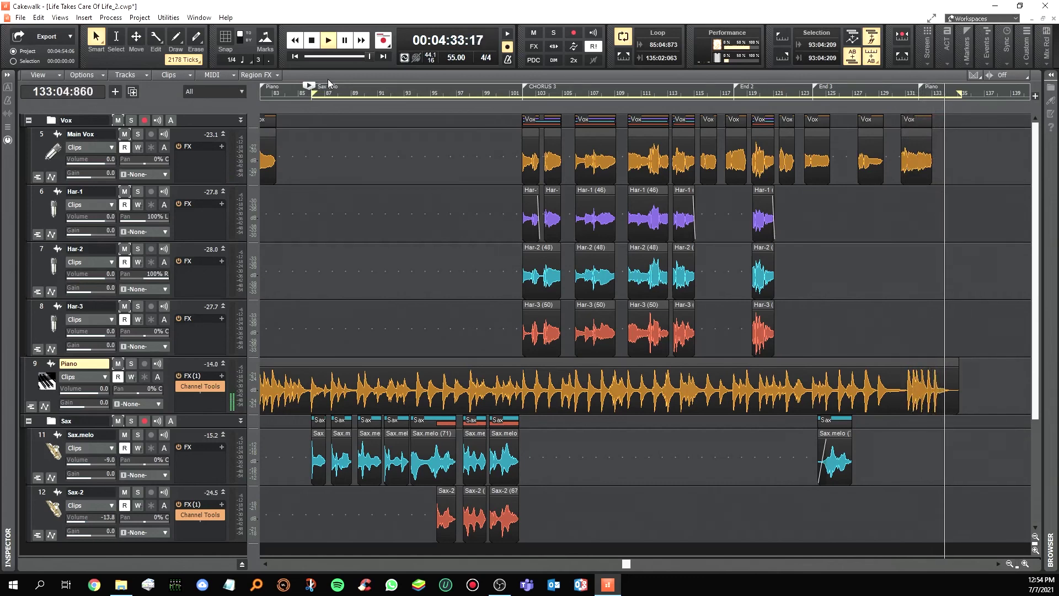
key(space)
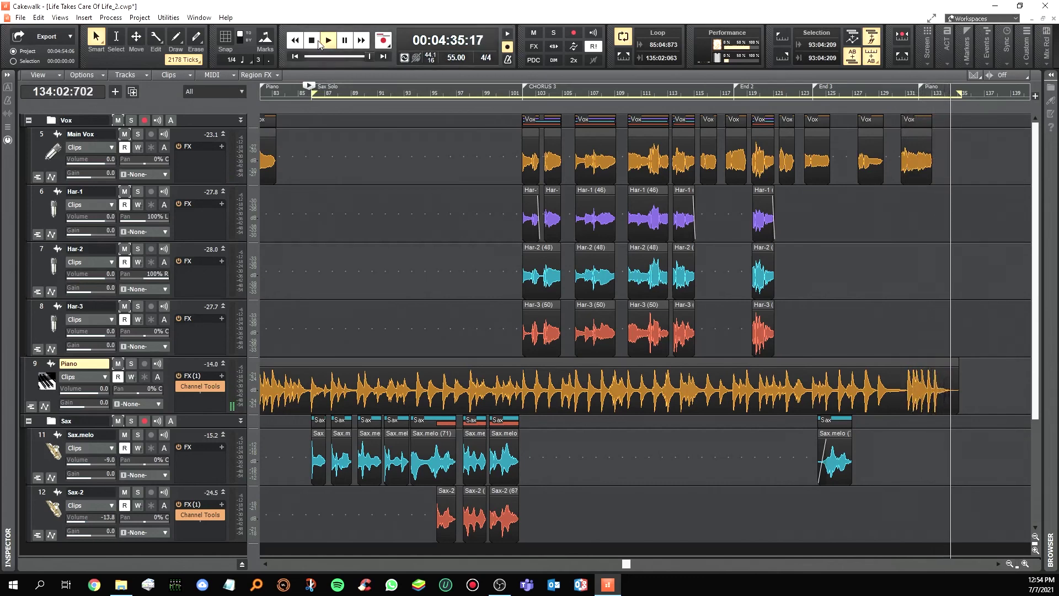